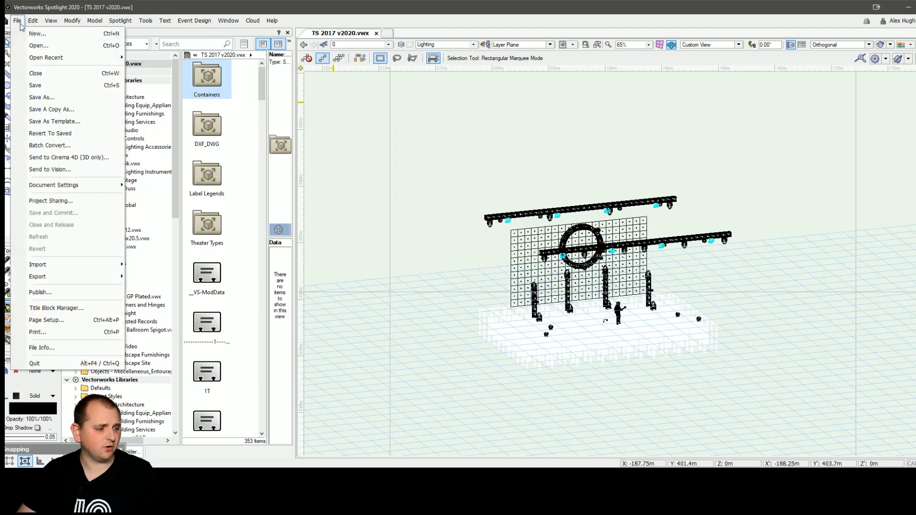
Step: Dismiss the Export submenu and launch Tools > Workspaces > Edit Current Workspace
mouse_move(67, 279)
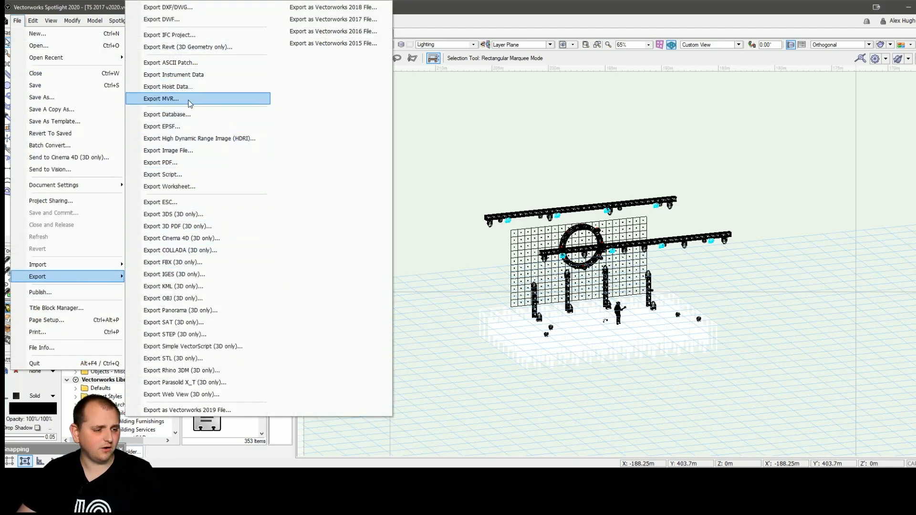
click(505, 116)
click(146, 21)
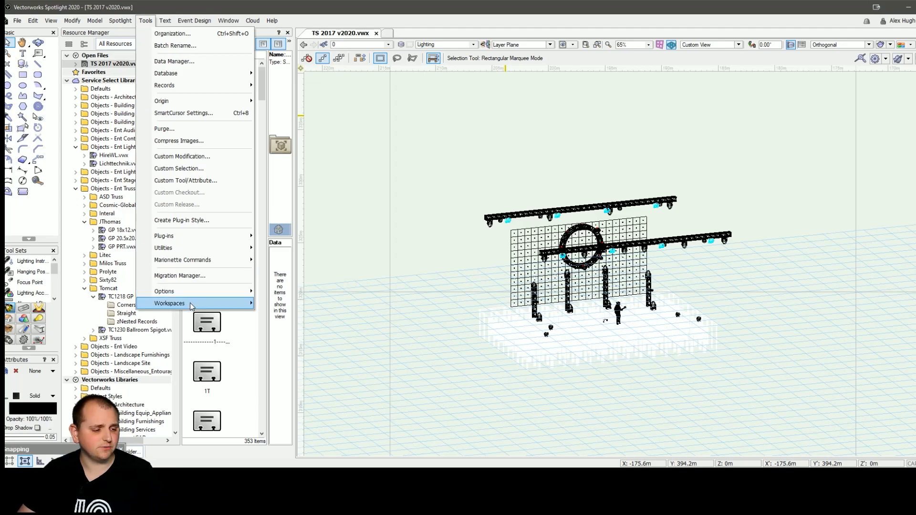
mouse_move(191, 306)
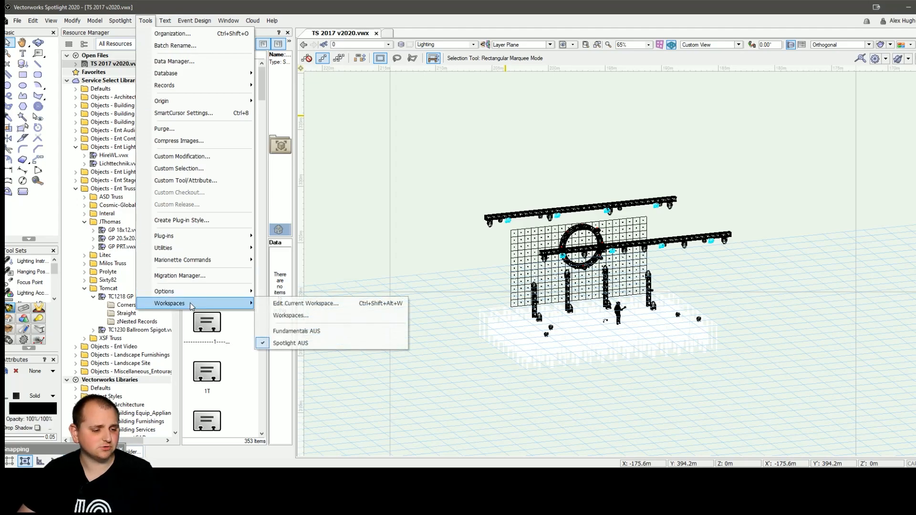
click(283, 305)
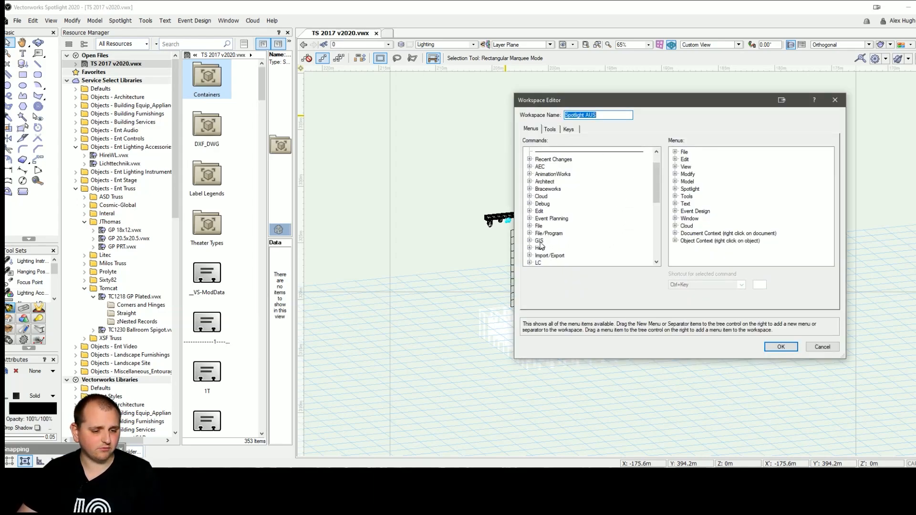
Step: Find Export MVR under Import/Export, check the Spotlight menu tree, and cancel the Workspace Editor
scroll(563, 236, down, 1)
double_click(536, 235)
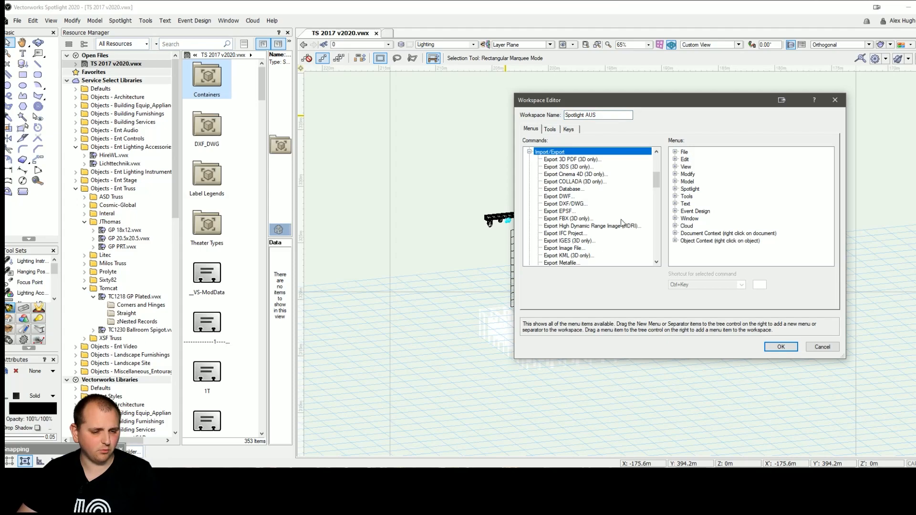
scroll(620, 224, down, 3)
click(563, 204)
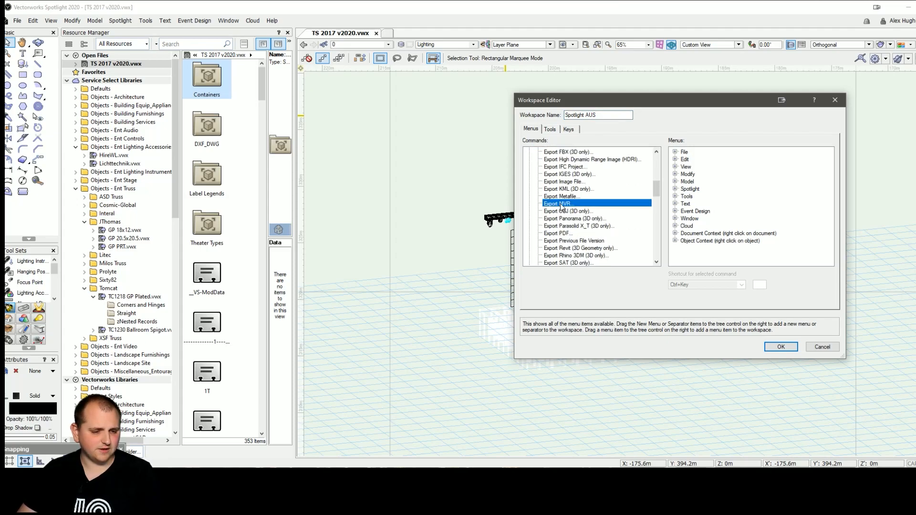
double_click(685, 190)
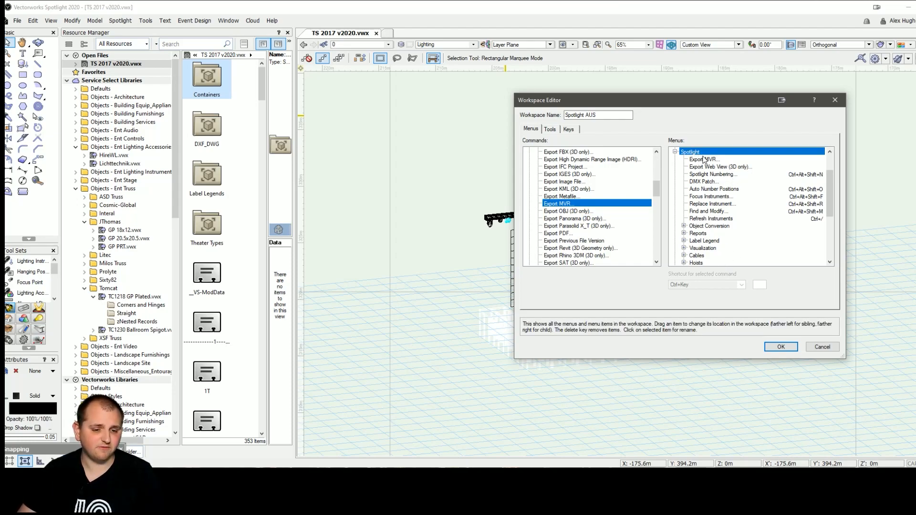
click(821, 348)
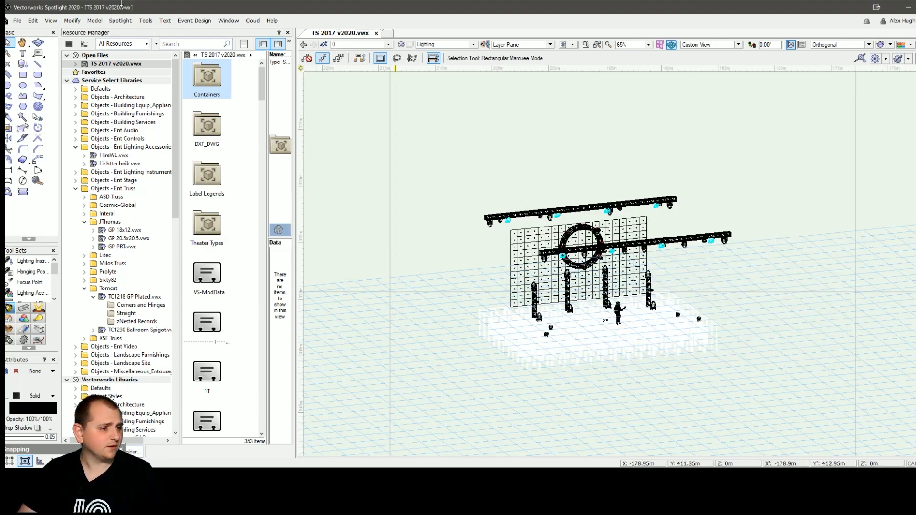
Step: Start an MVR export from File > Export > Export MVR
click(122, 21)
click(121, 21)
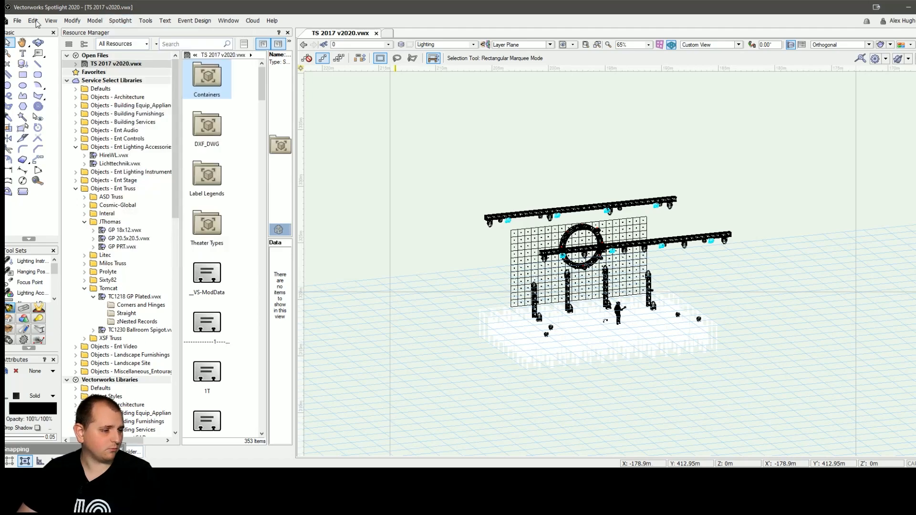
click(18, 21)
mouse_move(68, 276)
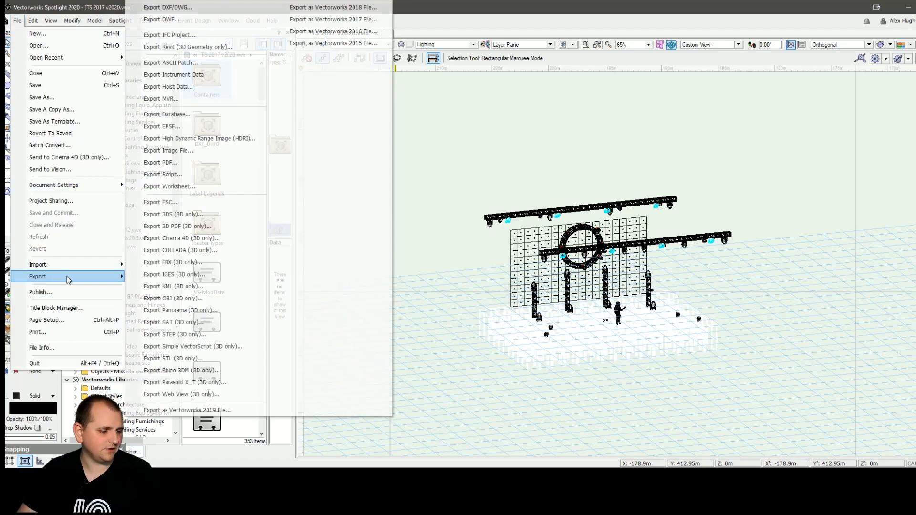
click(170, 99)
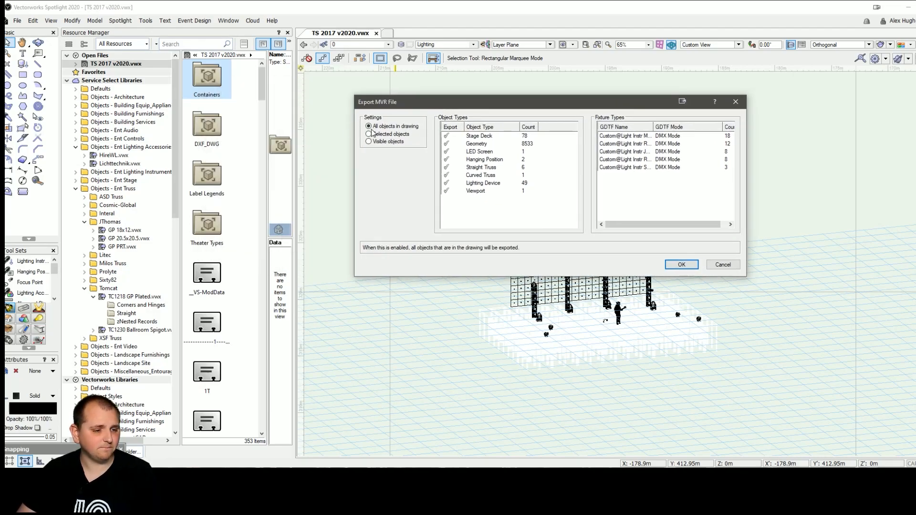
Step: Set the export to All objects in drawing, widen the GDTF Name column, and accept
click(400, 135)
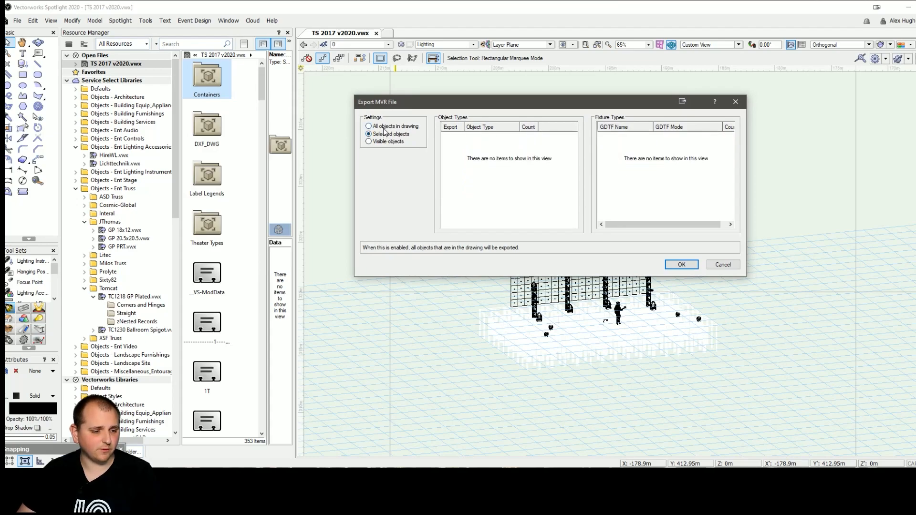
click(370, 126)
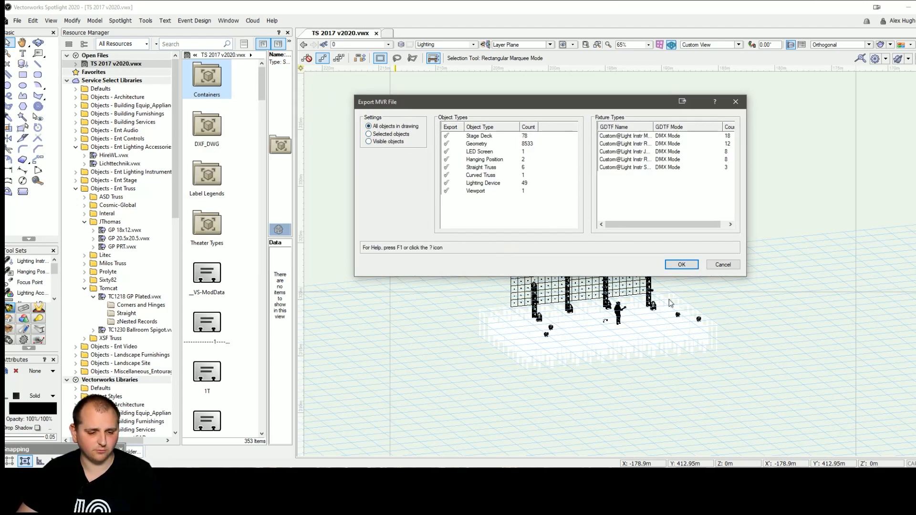
click(384, 142)
click(387, 127)
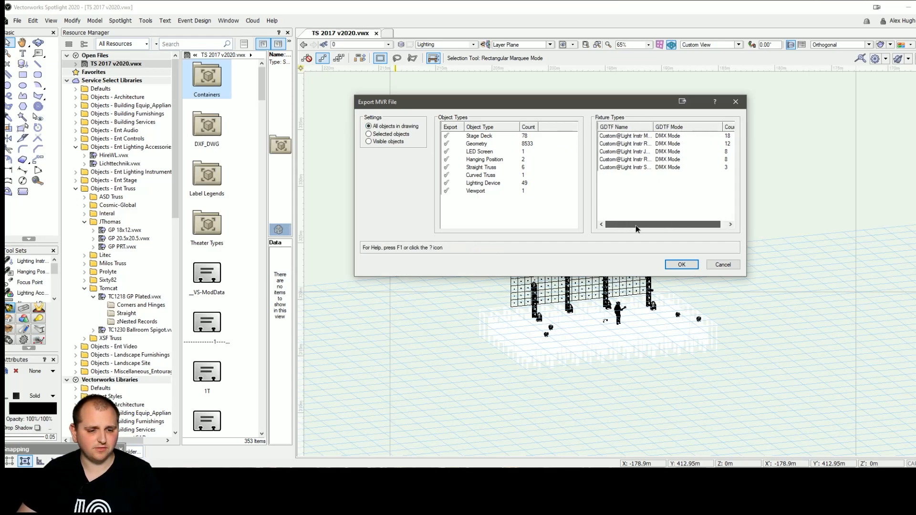
drag(654, 127, 709, 136)
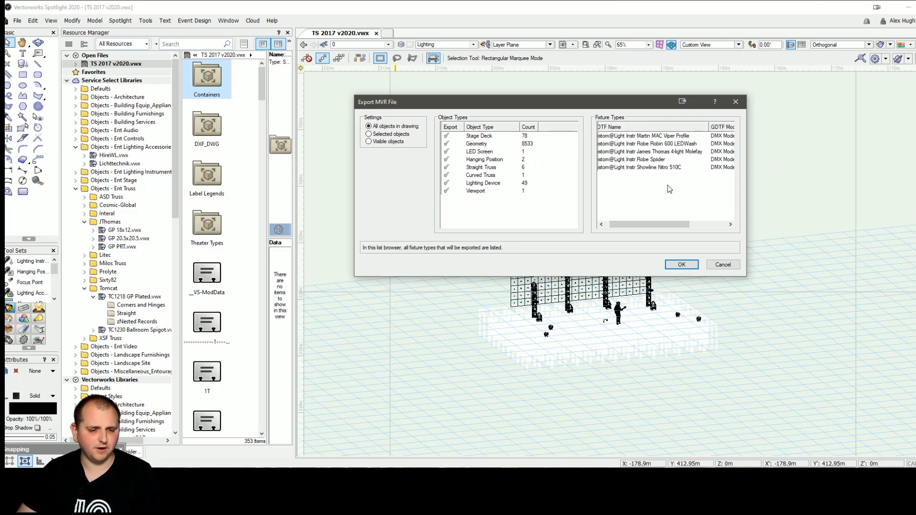
click(681, 265)
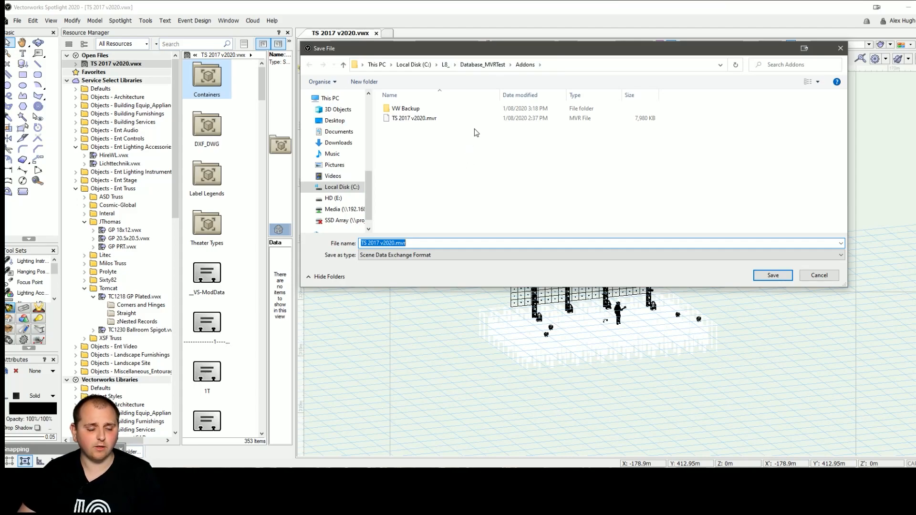
Step: Go via L8_ into Database_MVRTest > Addons to save TS 2017 v2020.mvr there
click(447, 69)
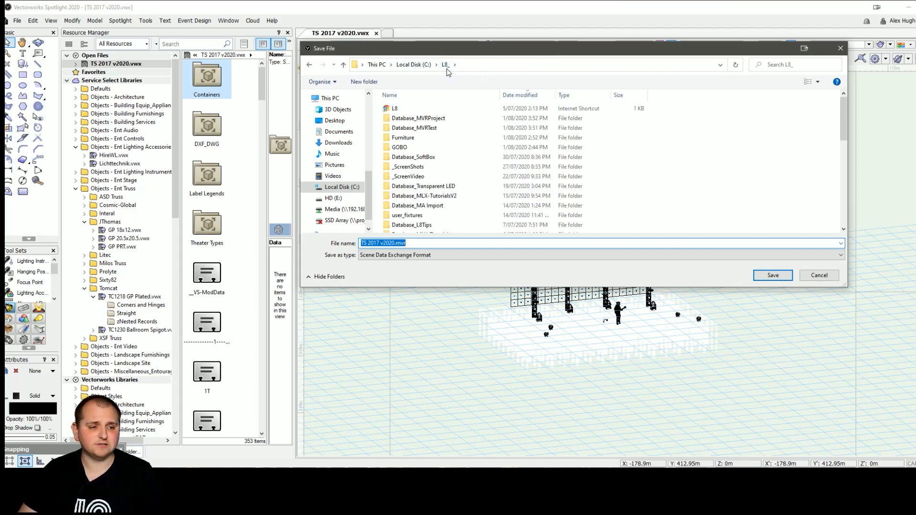
click(440, 129)
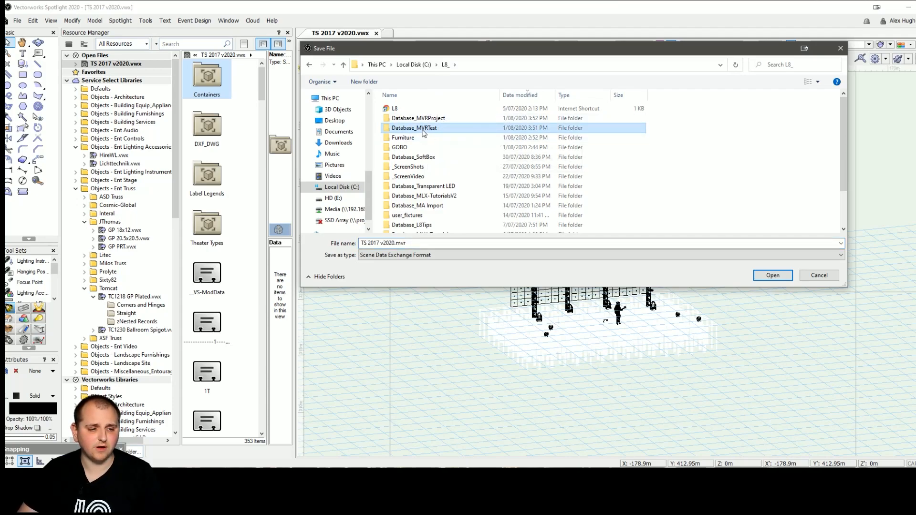
double_click(422, 129)
double_click(421, 228)
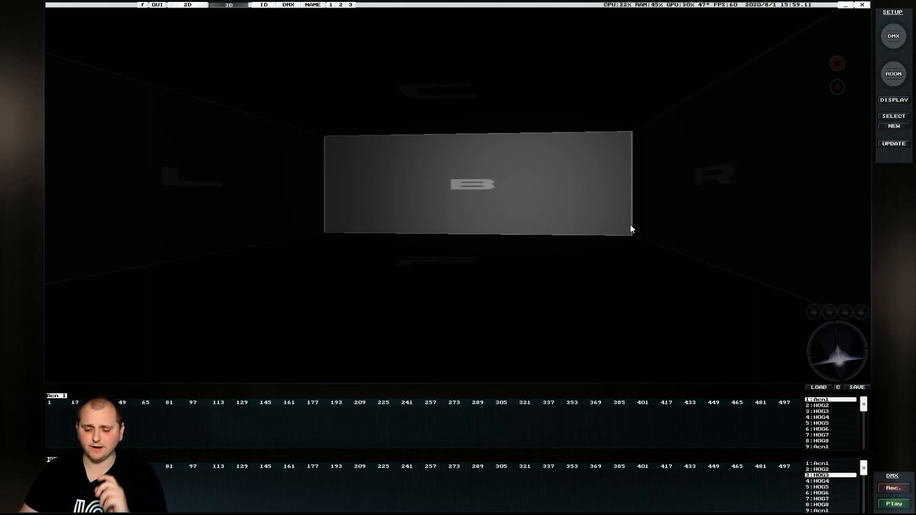
Step: In the room editor's model library, browse disk to Database_MVRTest > Addons and pick TS 2017 v2020.mvr
click(892, 77)
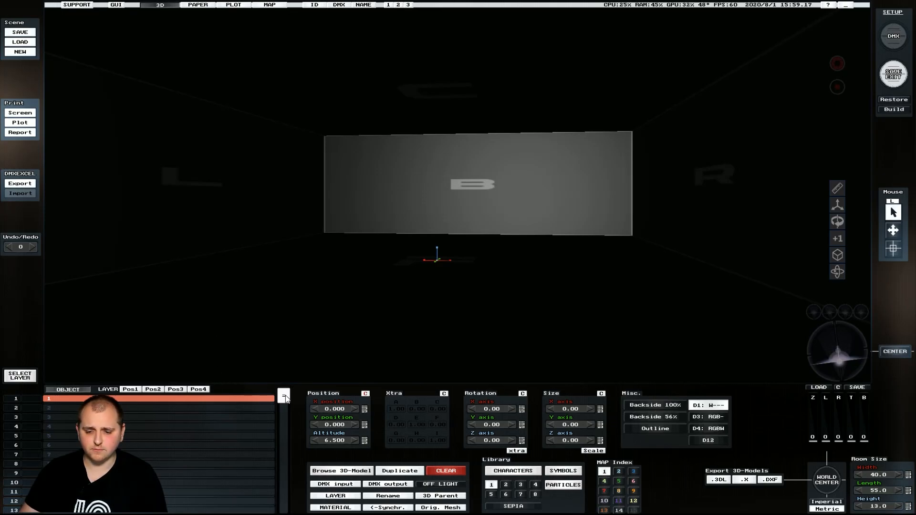
click(328, 475)
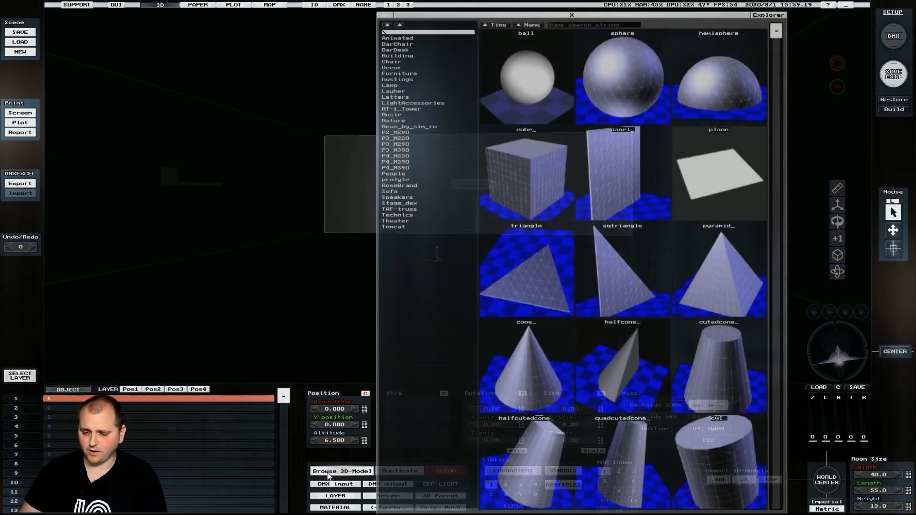
click(768, 15)
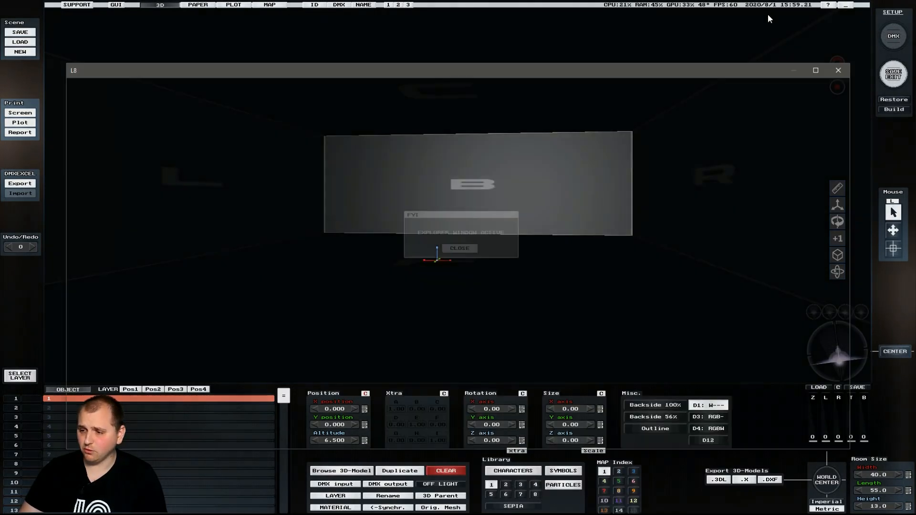
click(265, 88)
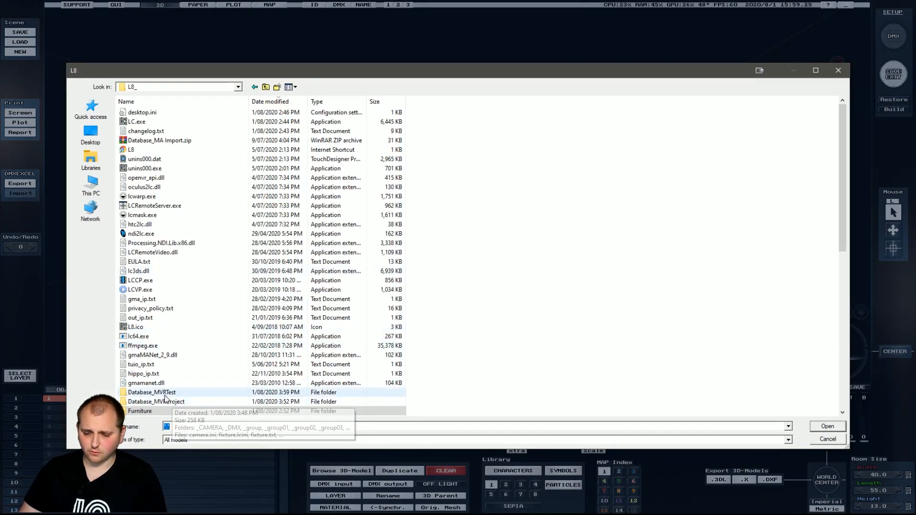
click(179, 394)
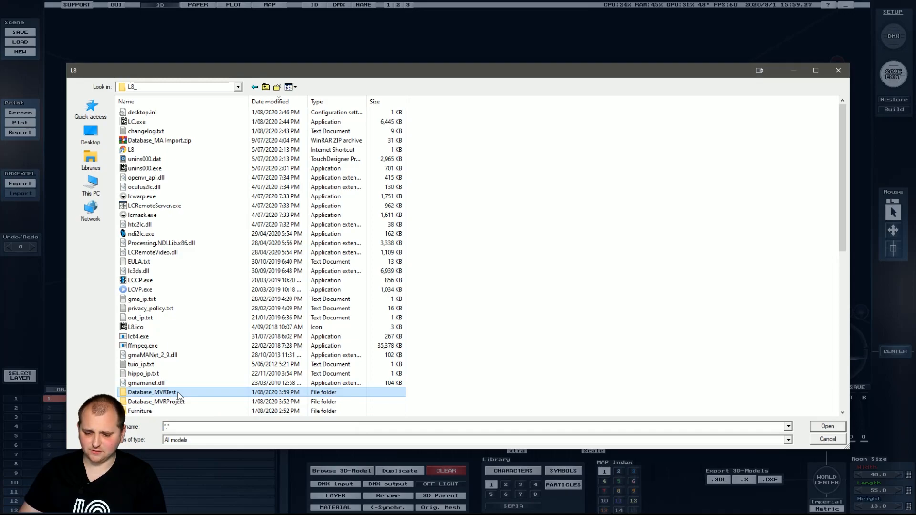
double_click(179, 394)
double_click(143, 271)
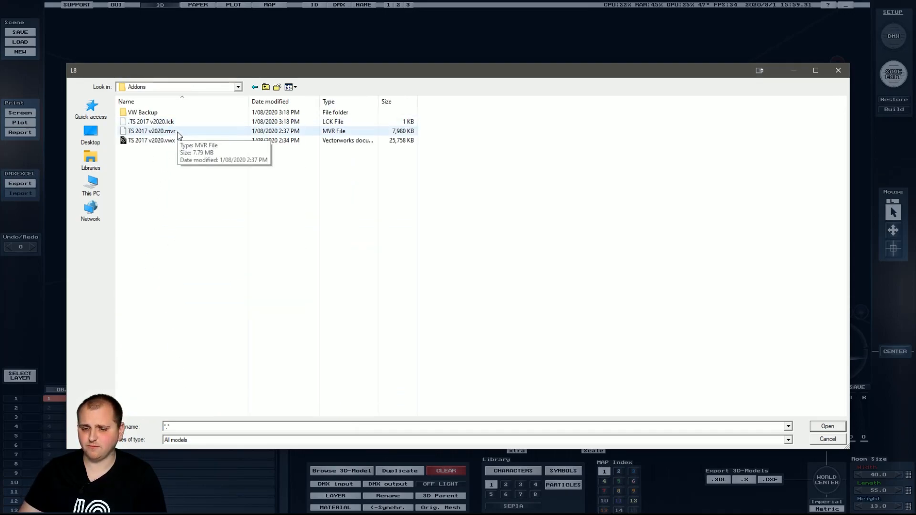
click(177, 132)
Step: Re-select TS 2017 v2020.mvr in Addons, load it, and scroll through the imported fixture list
click(265, 88)
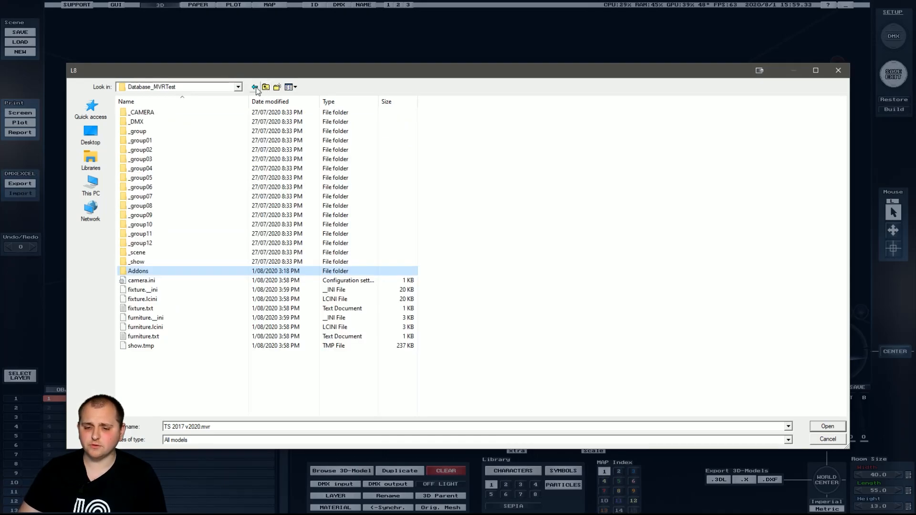
click(265, 88)
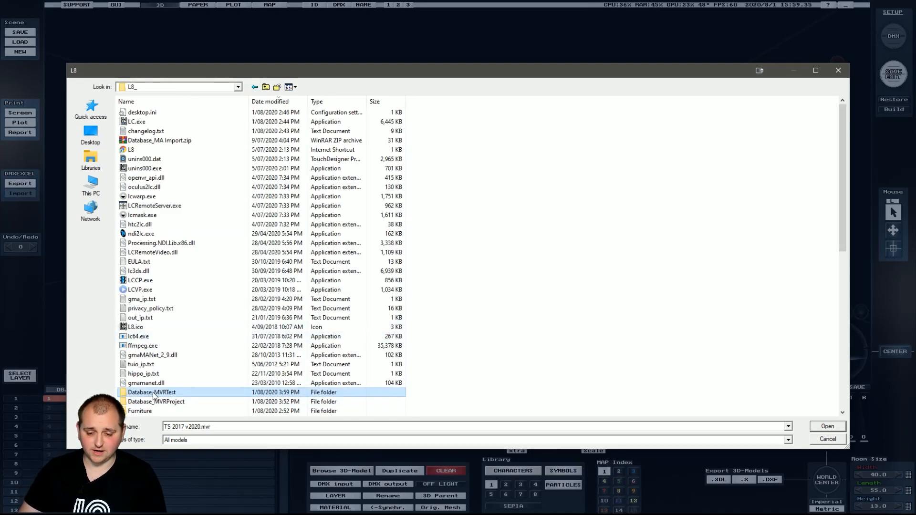
double_click(179, 391)
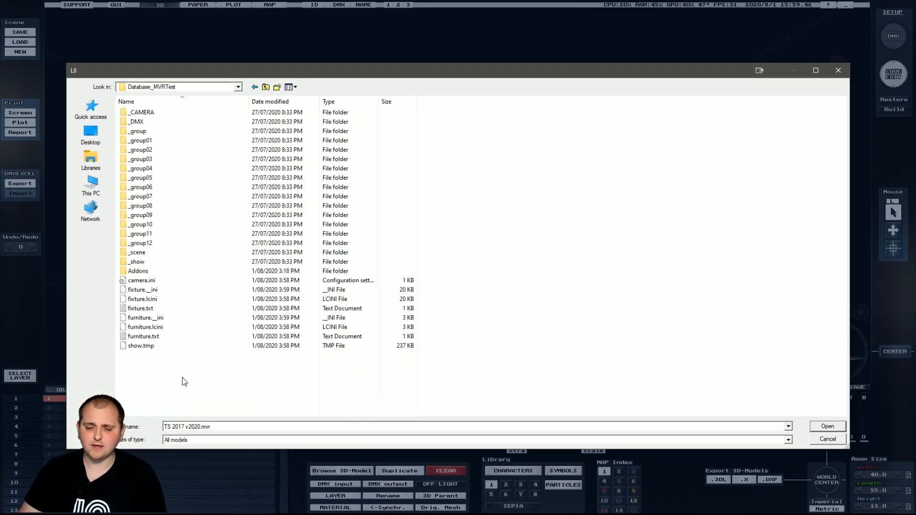
double_click(143, 271)
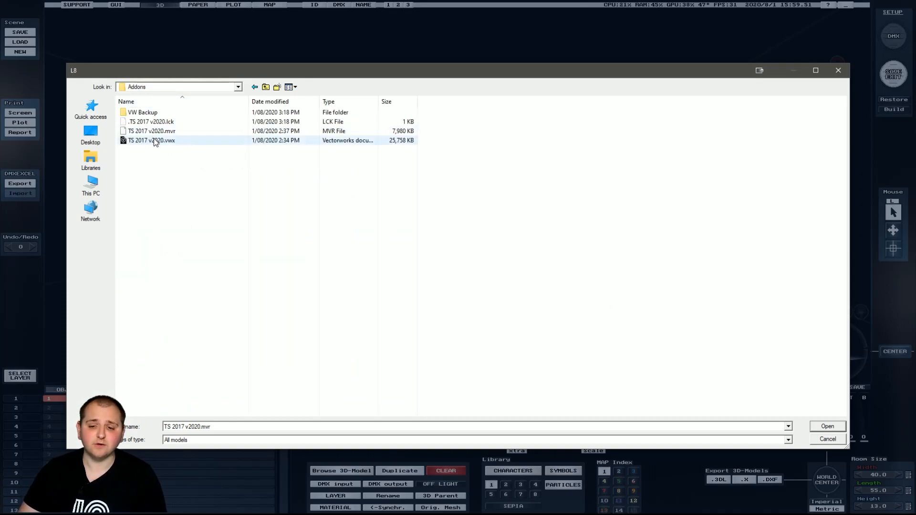
click(194, 132)
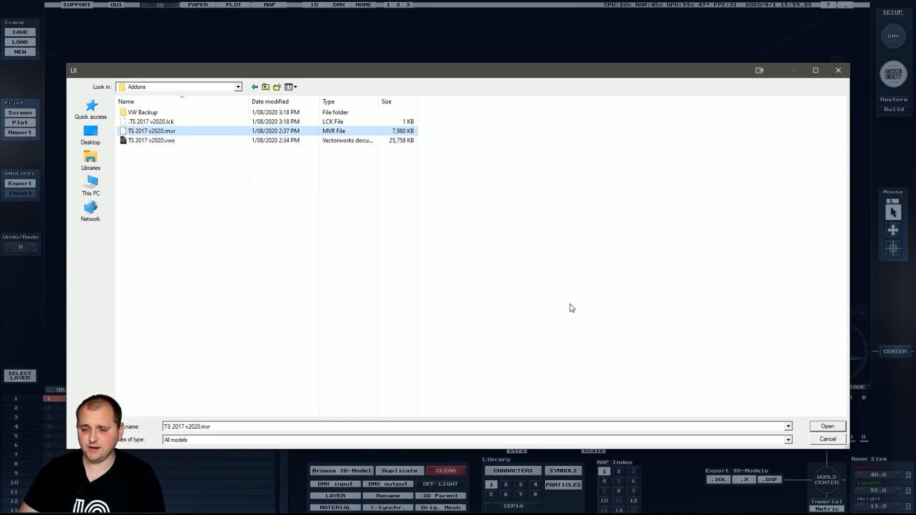
click(828, 428)
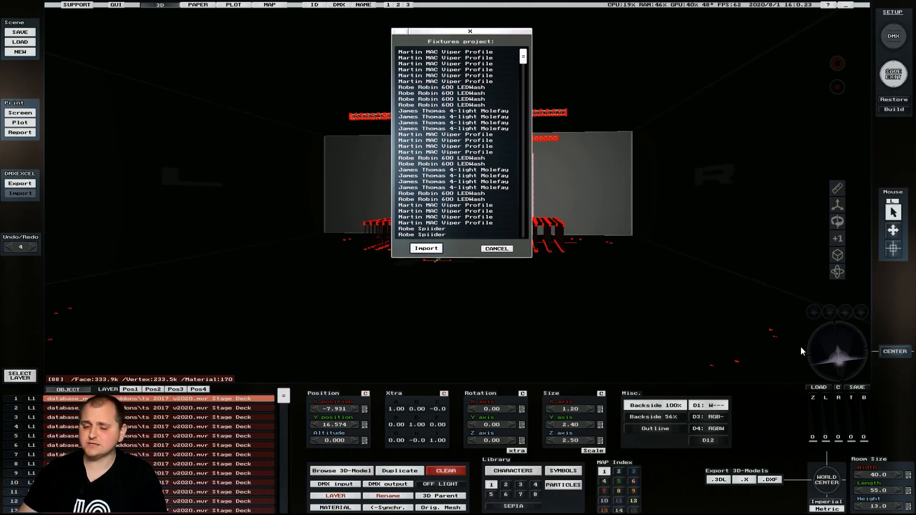
scroll(471, 64, down, 10)
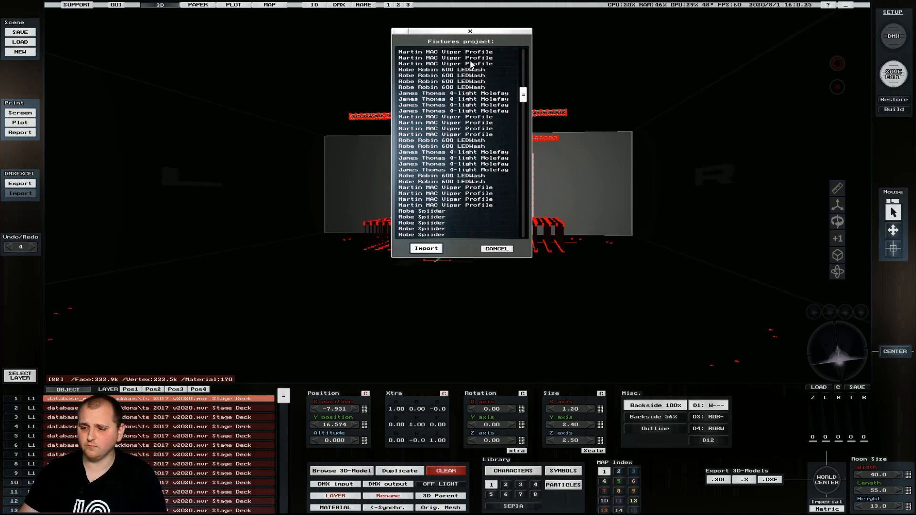
scroll(447, 198, down, 1)
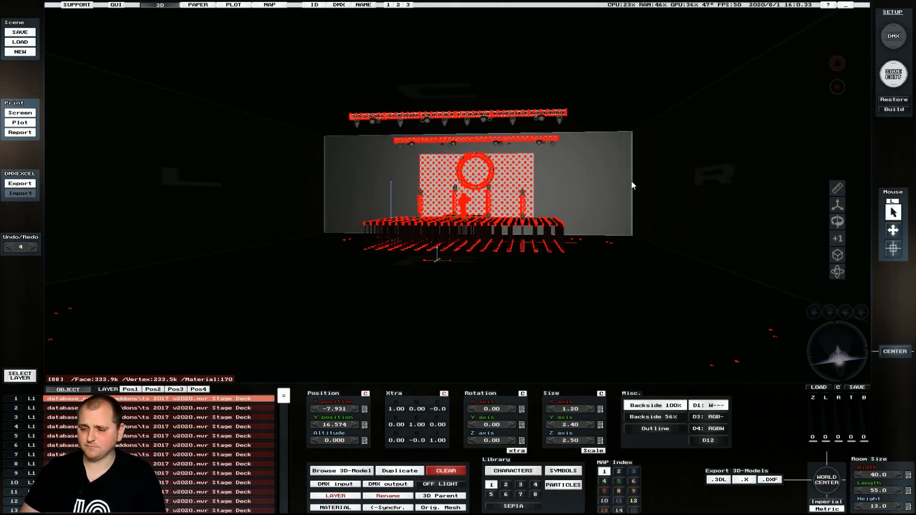
Step: Exit room and fixture editing without saving and swing the camera to face the stage front-on
click(889, 82)
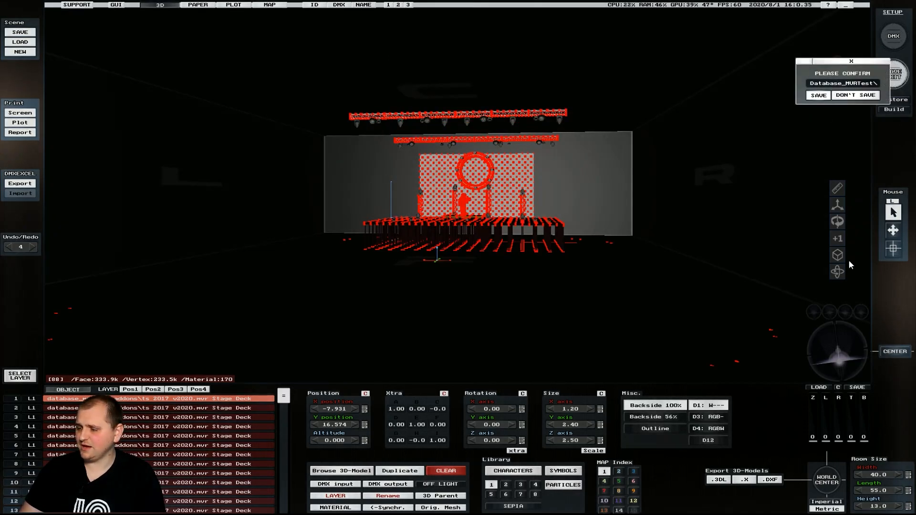
drag(836, 352, 837, 354)
click(893, 39)
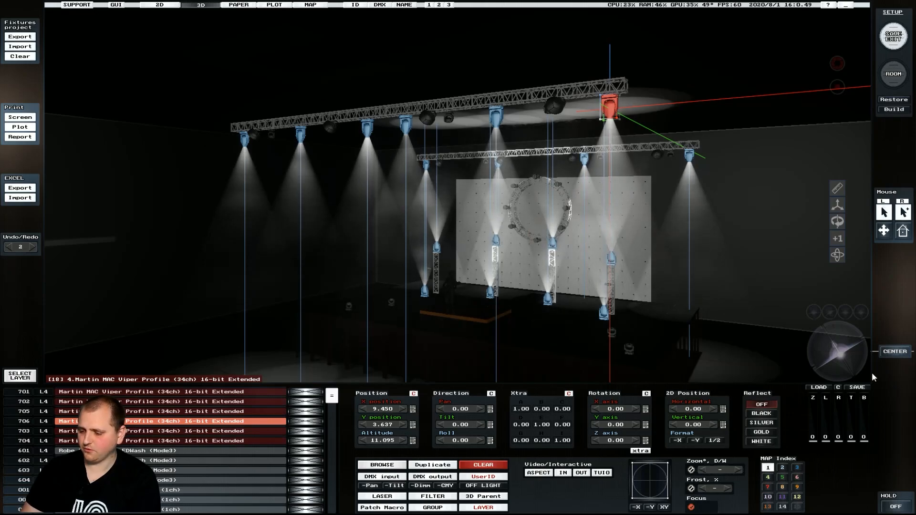
click(895, 38)
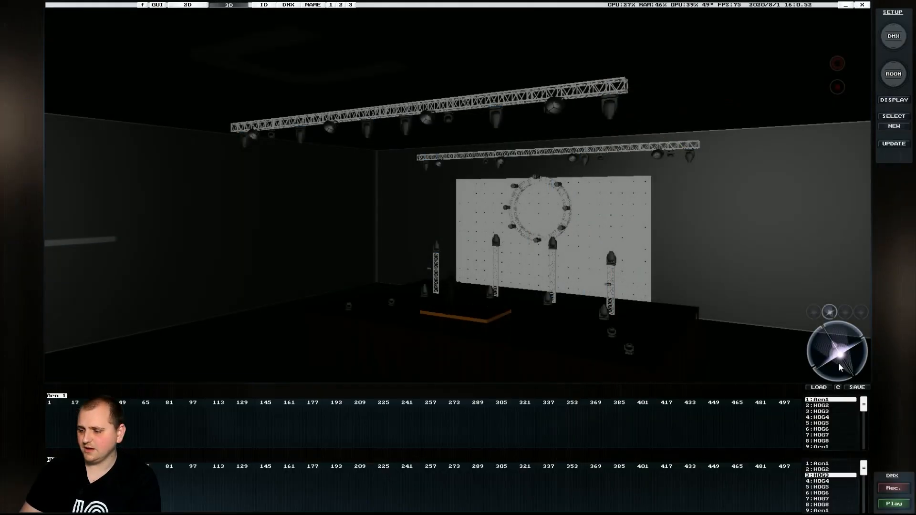
drag(839, 367, 834, 369)
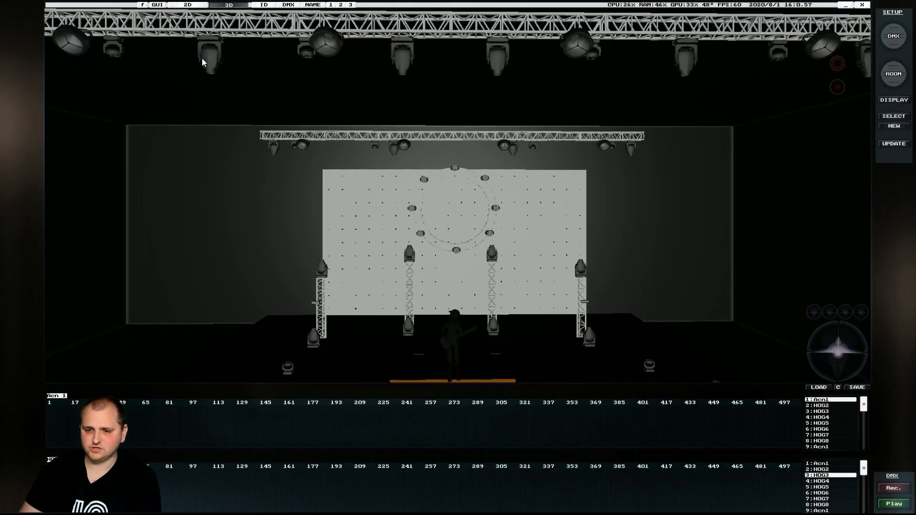
Step: Select upper-truss fixtures while panning, then enter ROOM editing and pick the LED Screen wall (object 80)
click(216, 61)
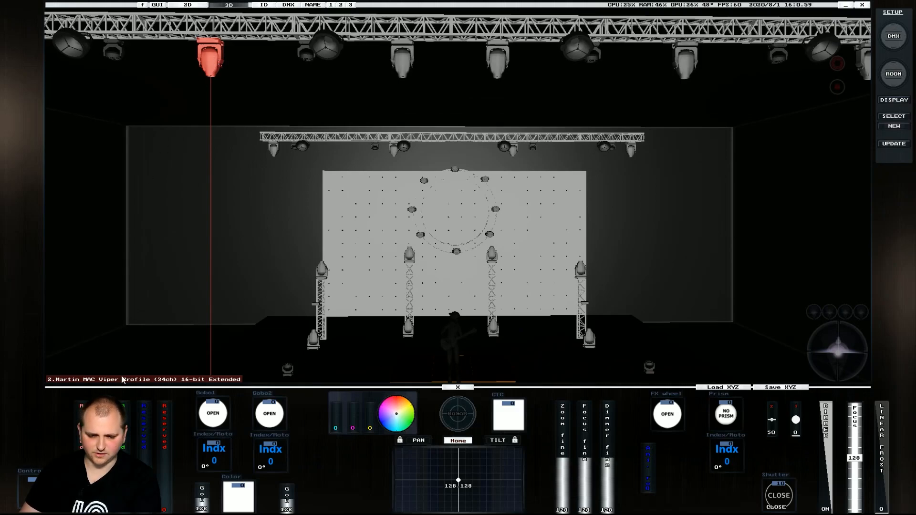
key(Left)
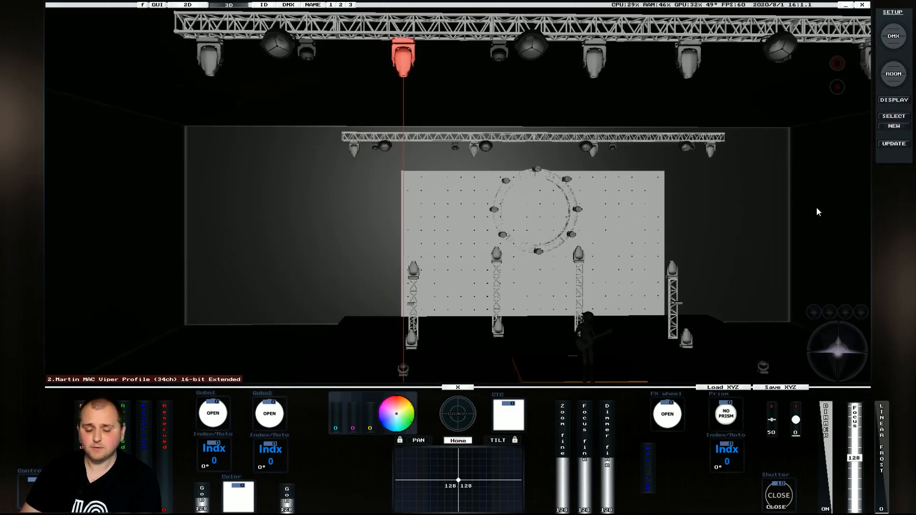
click(206, 63)
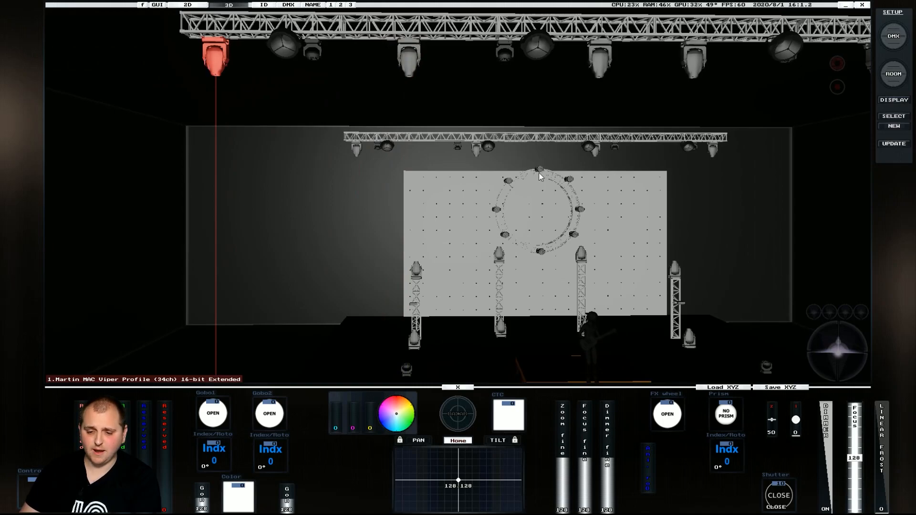
key(Right)
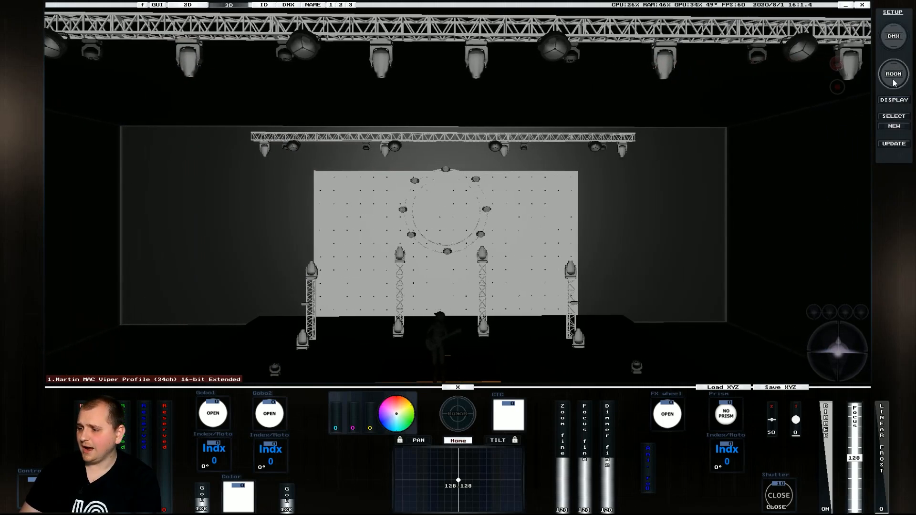
click(893, 74)
click(353, 210)
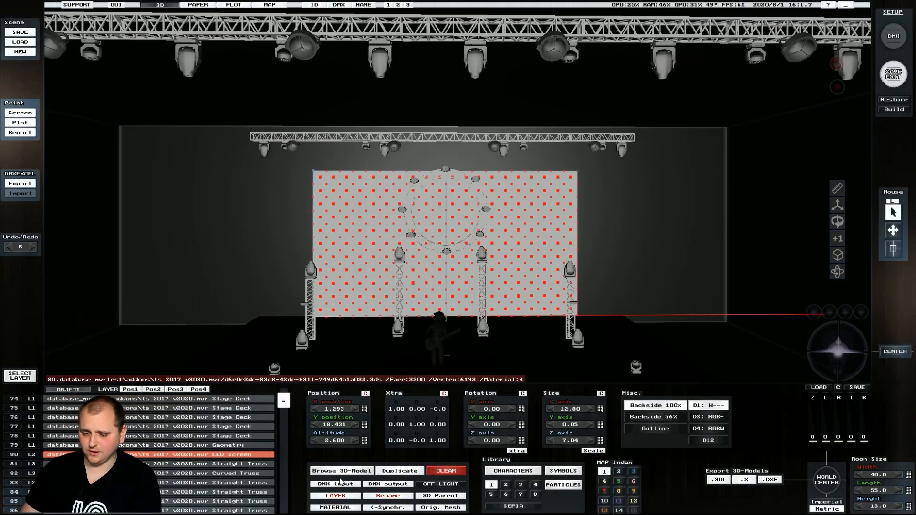
Step: Reset the LED wall material to model default and map the Test folder's HD1080 texture onto it
click(339, 508)
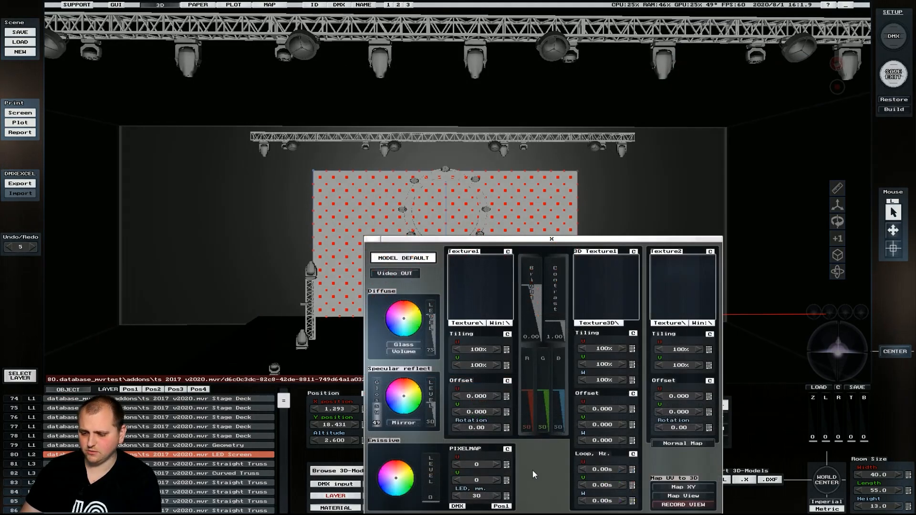
click(407, 267)
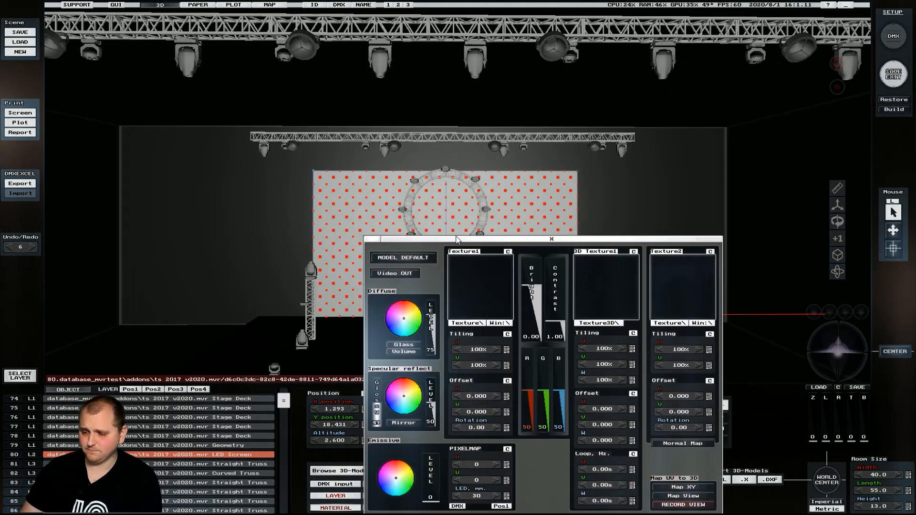
click(472, 281)
click(73, 226)
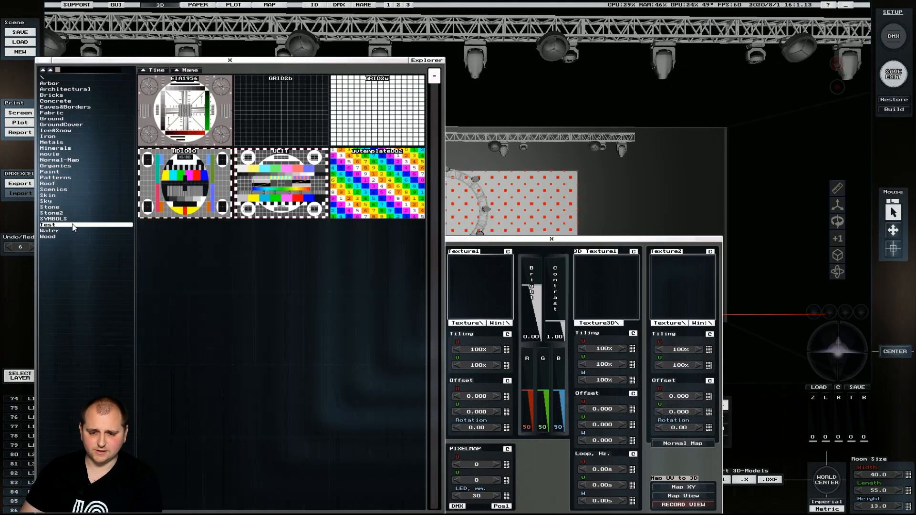
click(205, 197)
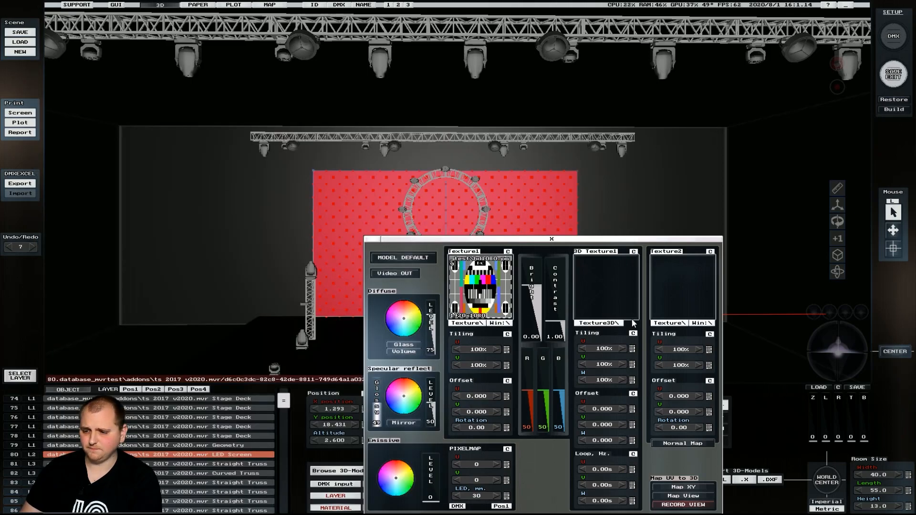
click(683, 505)
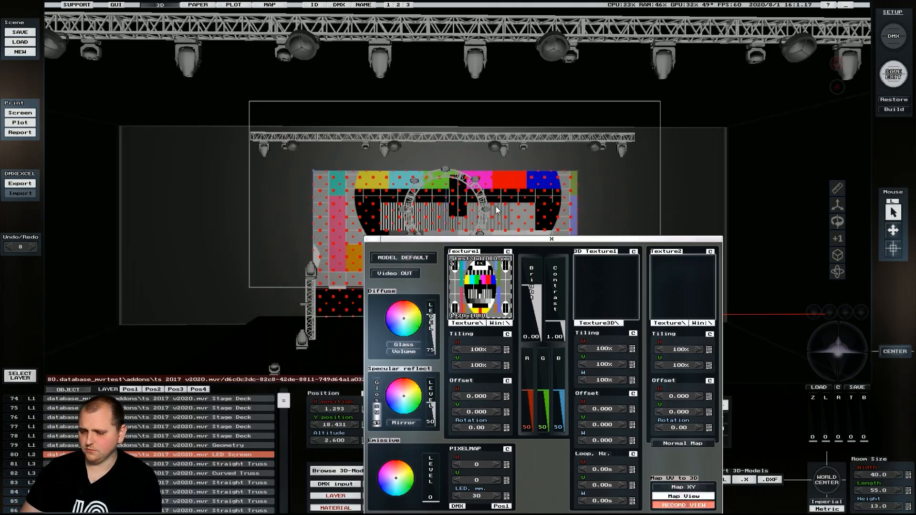
click(551, 239)
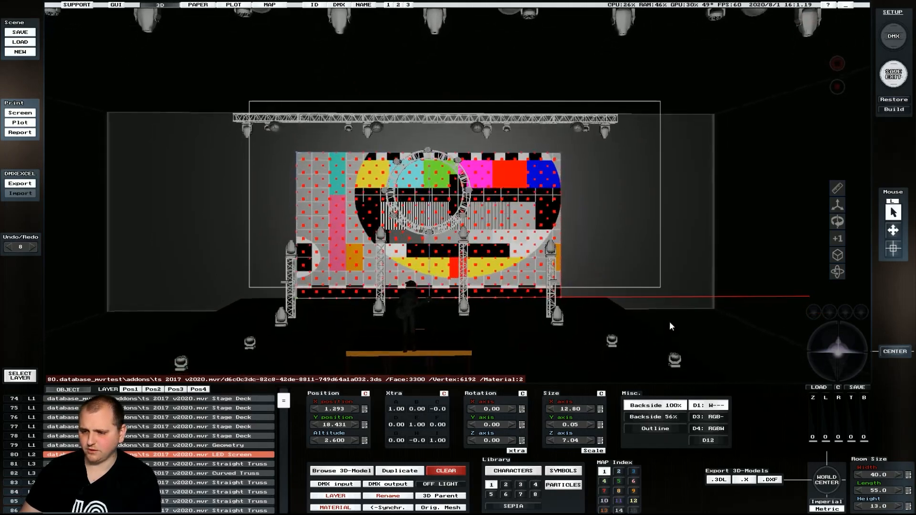
Step: Move the camera in on the textured LED screen and recheck its material settings
drag(847, 358, 835, 360)
scroll(834, 361, up, 5)
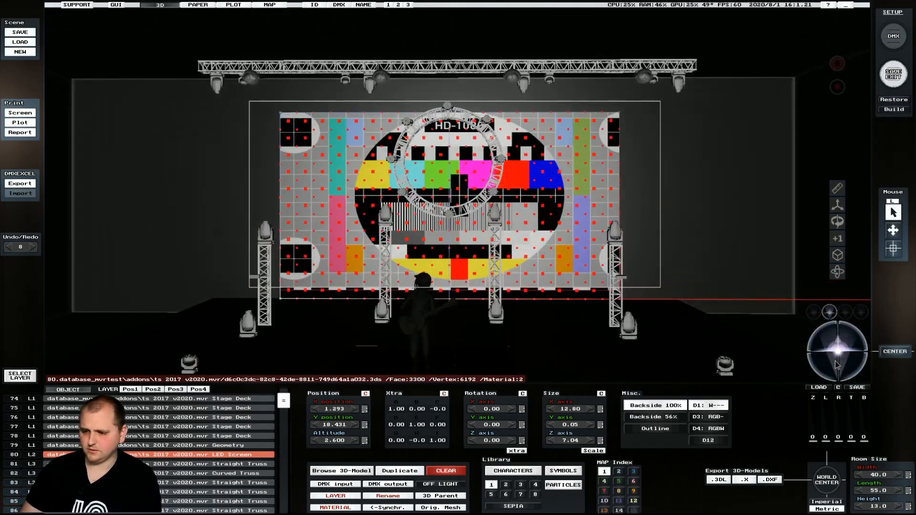
scroll(836, 365, down, 2)
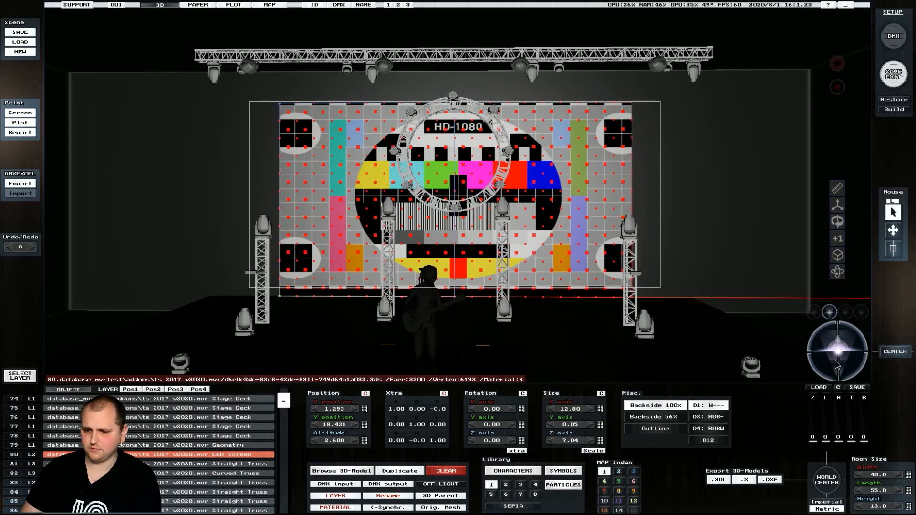
click(836, 365)
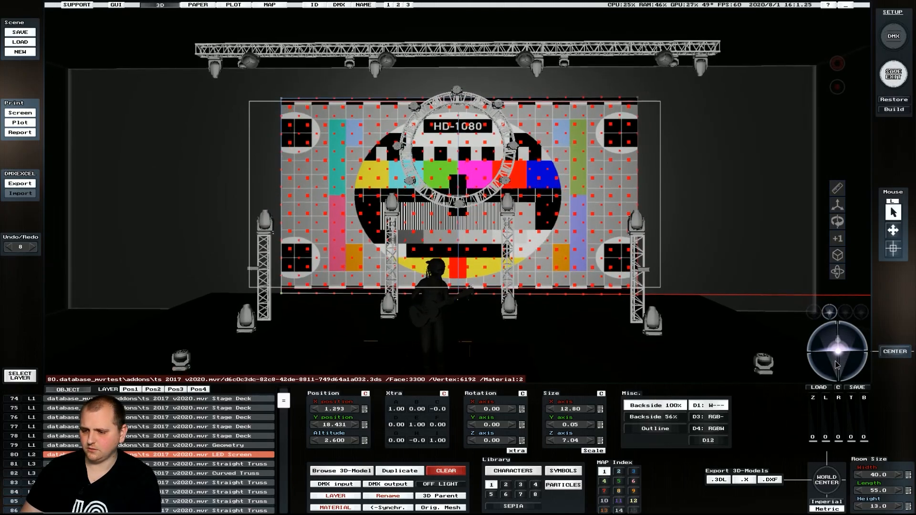
scroll(835, 365, down, 1)
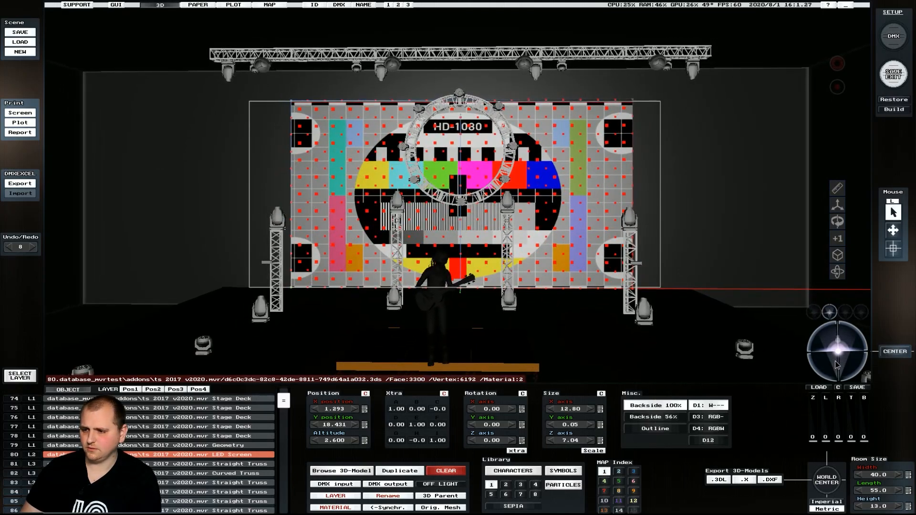
click(336, 508)
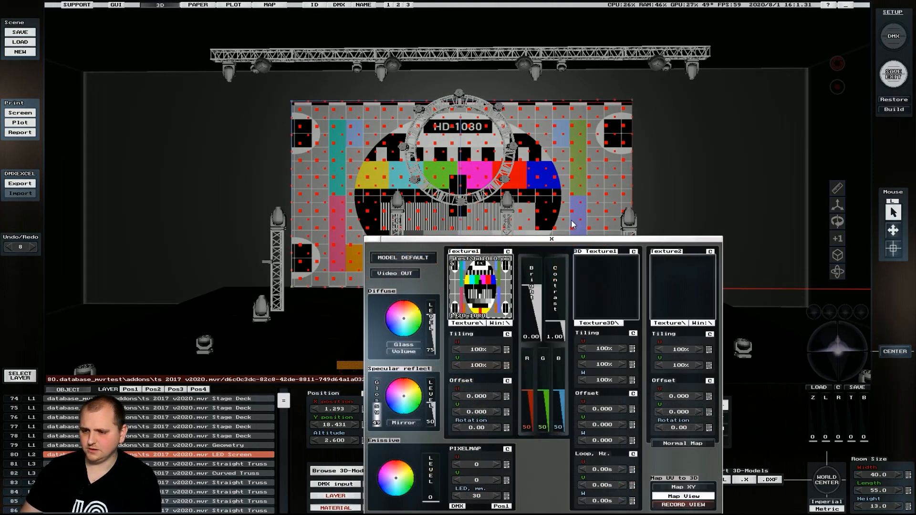
click(552, 240)
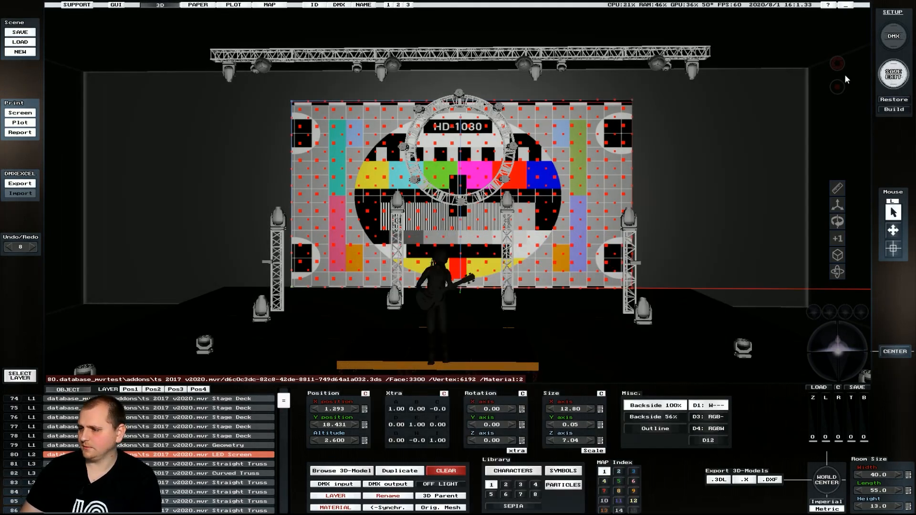
click(883, 80)
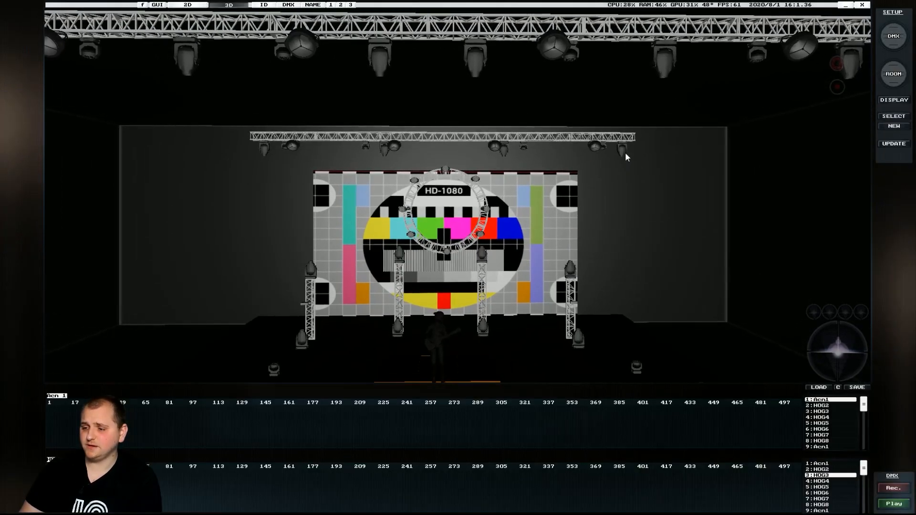
Step: Set the moving heads' Shutter to OPEN and use RADAR to converge their beams centre stage
click(626, 154)
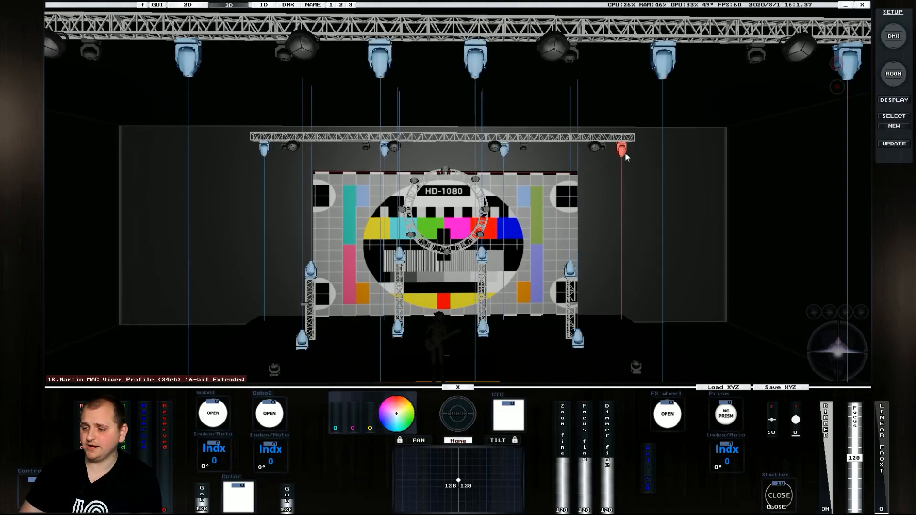
click(776, 499)
click(725, 456)
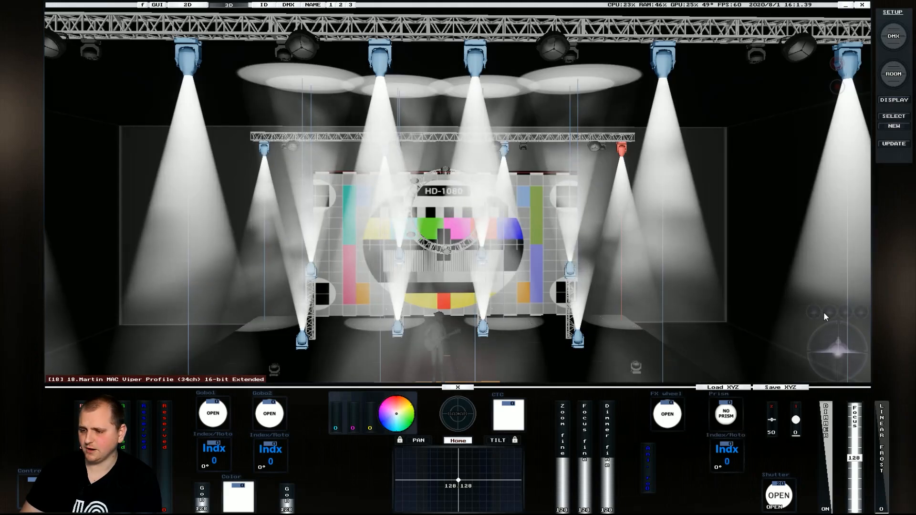
click(833, 348)
click(458, 413)
click(461, 276)
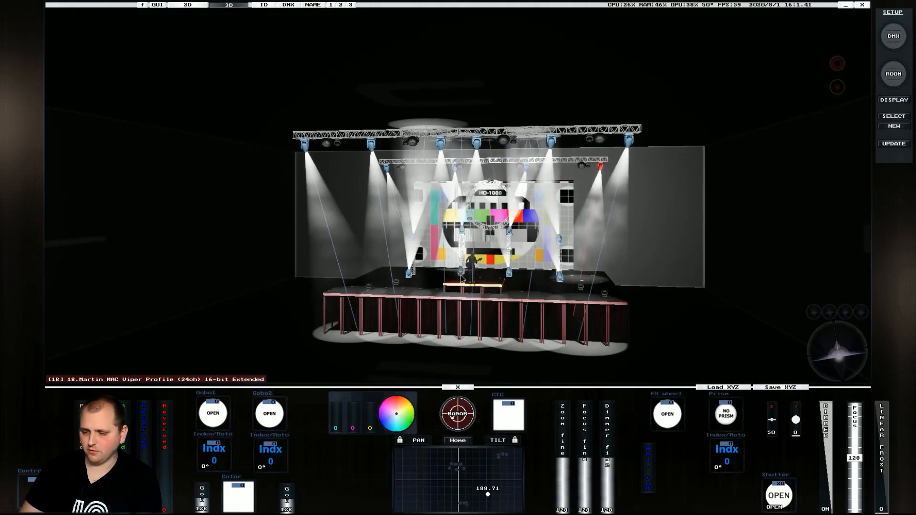
click(461, 276)
drag(490, 307, 468, 292)
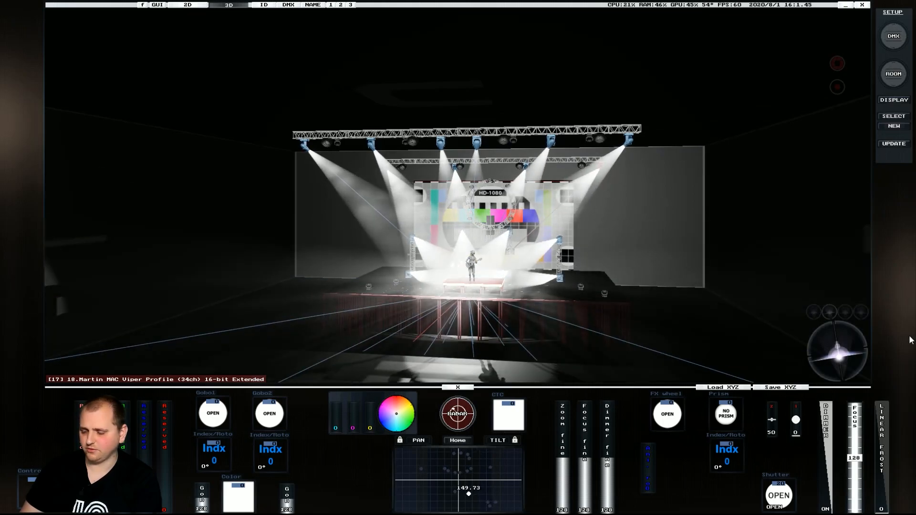
click(832, 344)
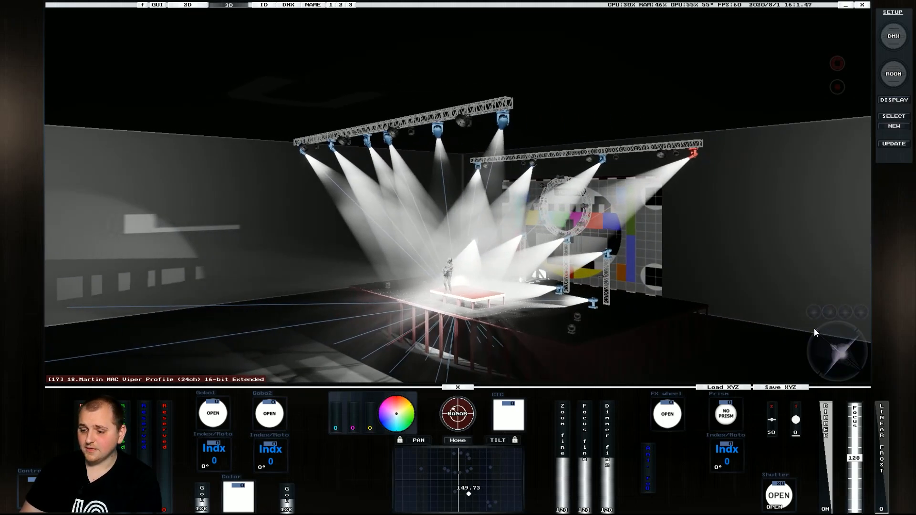